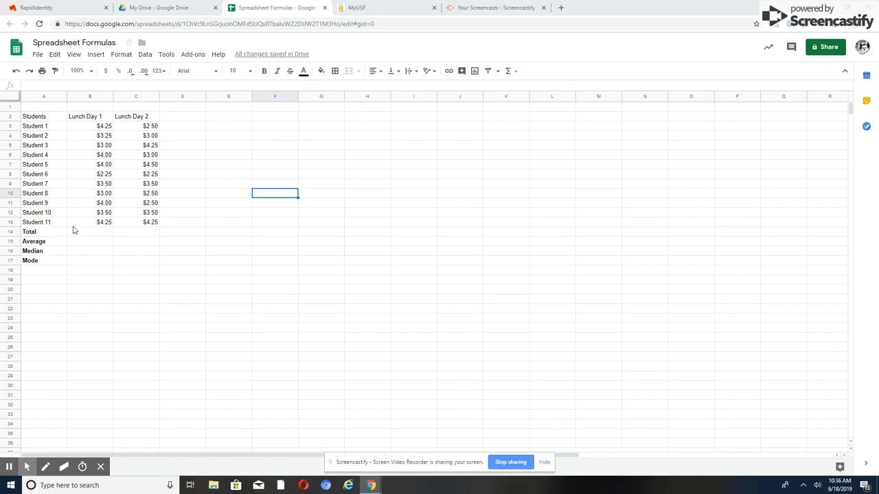
Step: Enter the formula =sum(B3:B13) in cell B14 to total the Lunch Day 1 amounts
click(87, 234)
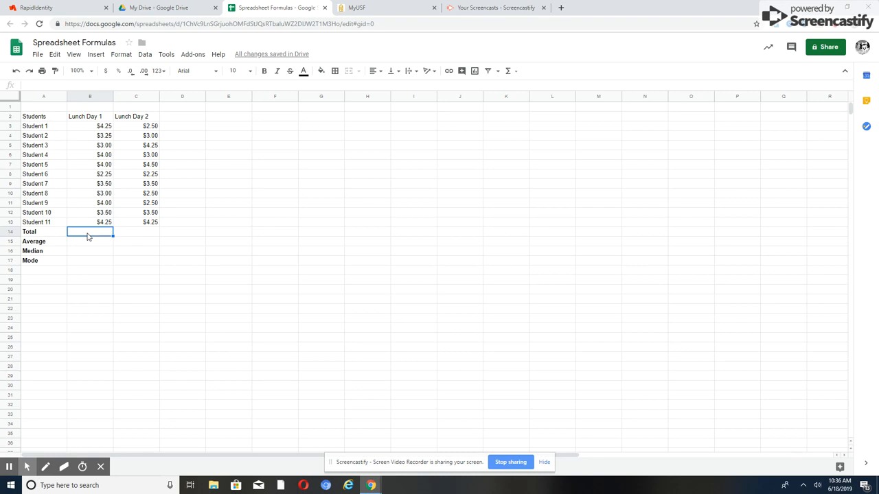
text(=)
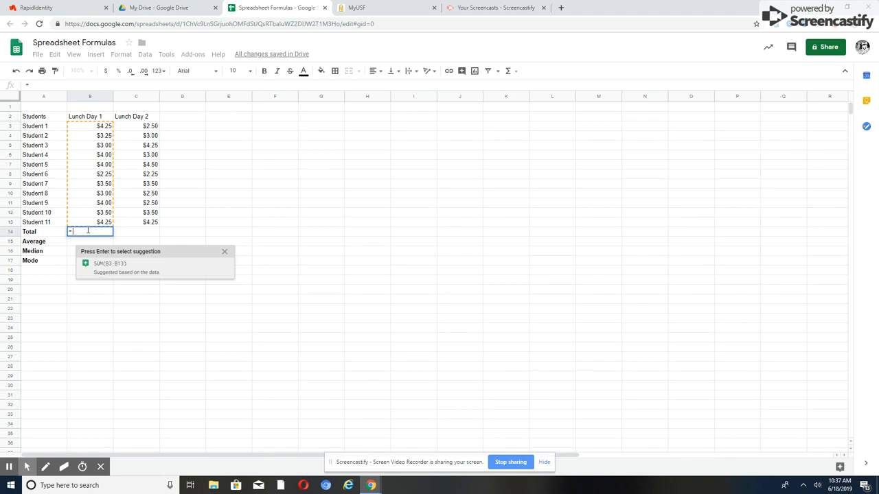
text(su)
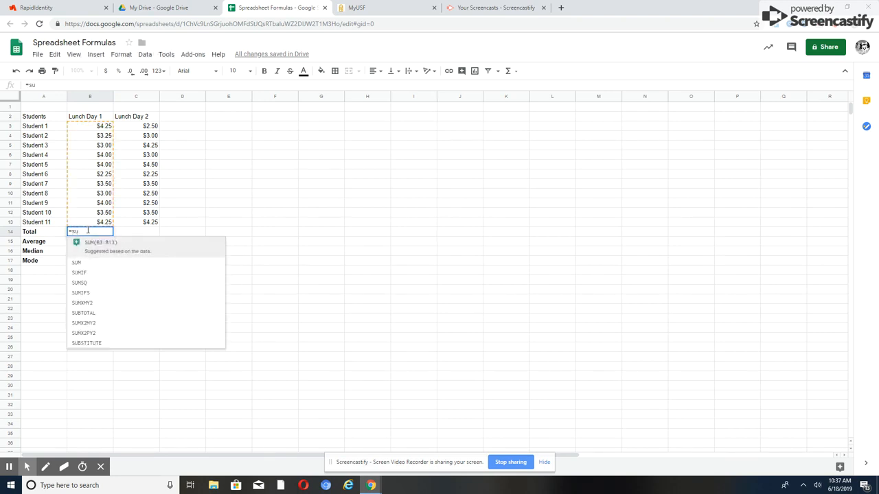
text(m)
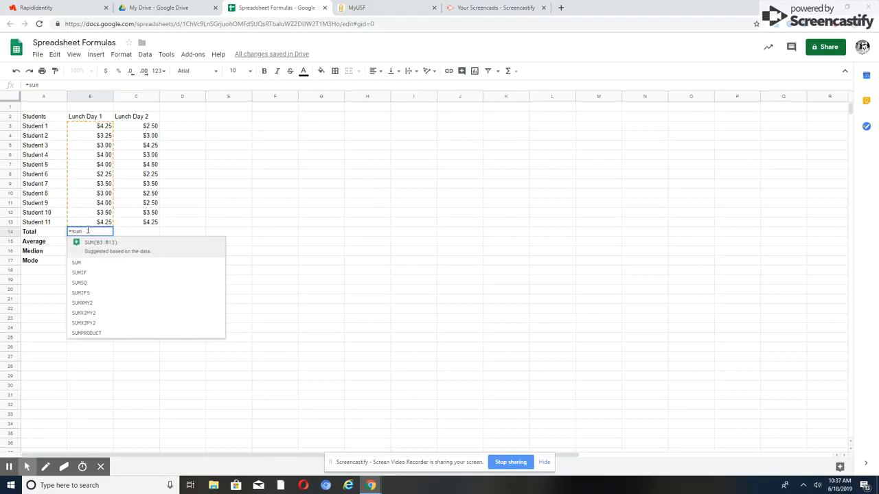
text(()
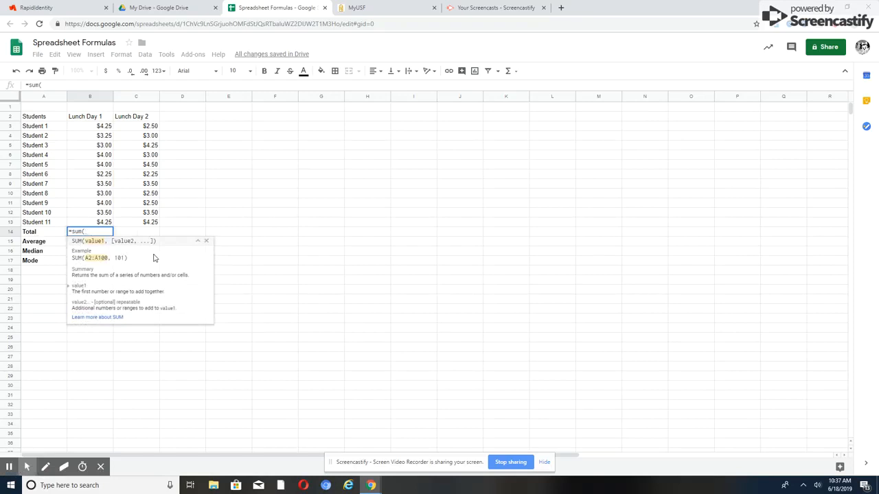
drag(87, 128, 99, 224)
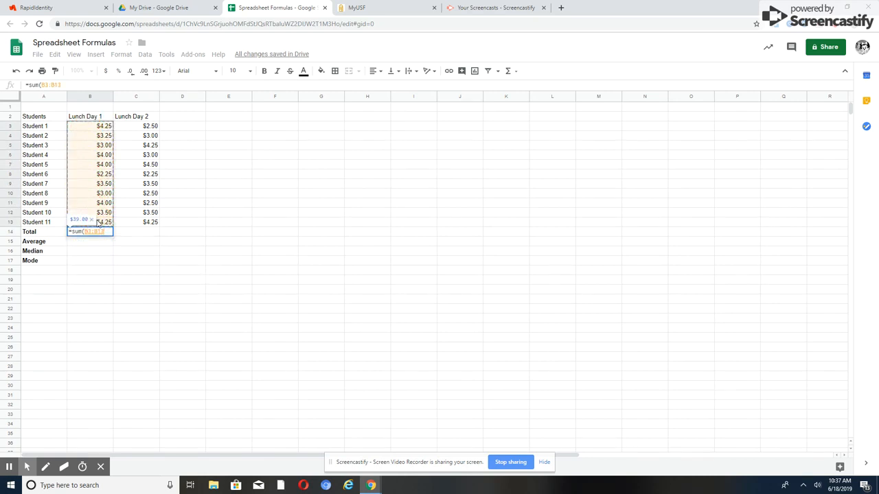
text())
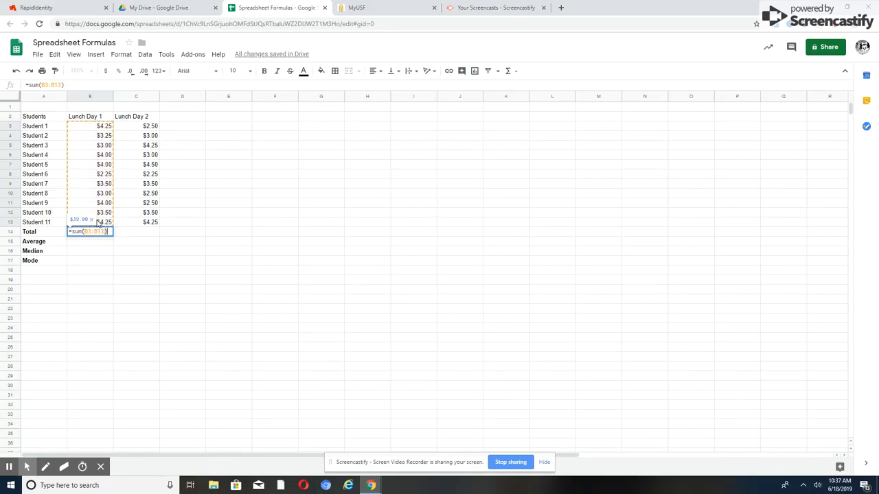
key(Return)
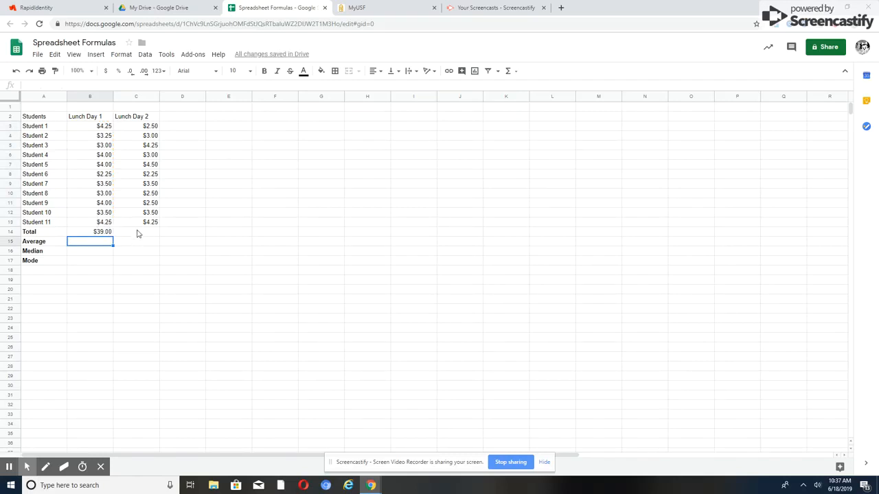
Step: Total the Lunch Day 2 amounts in cell C14 with the suggested formula sum(C3:C13)
click(130, 235)
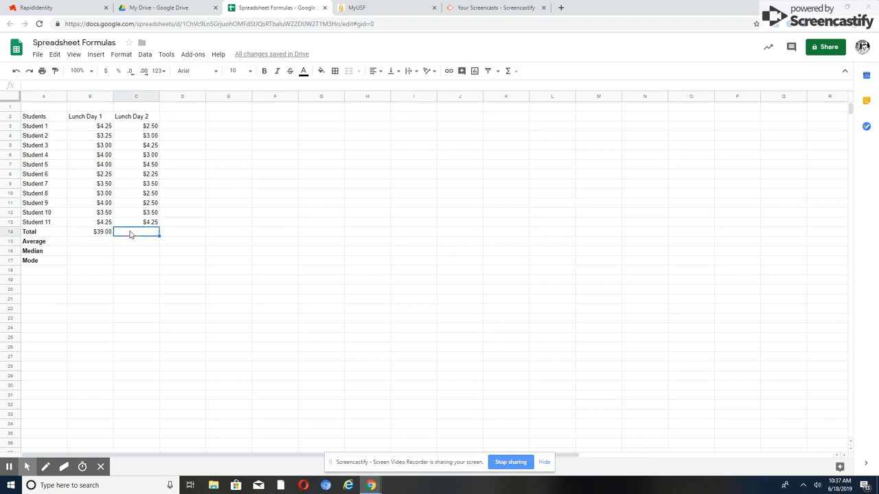
text(=)
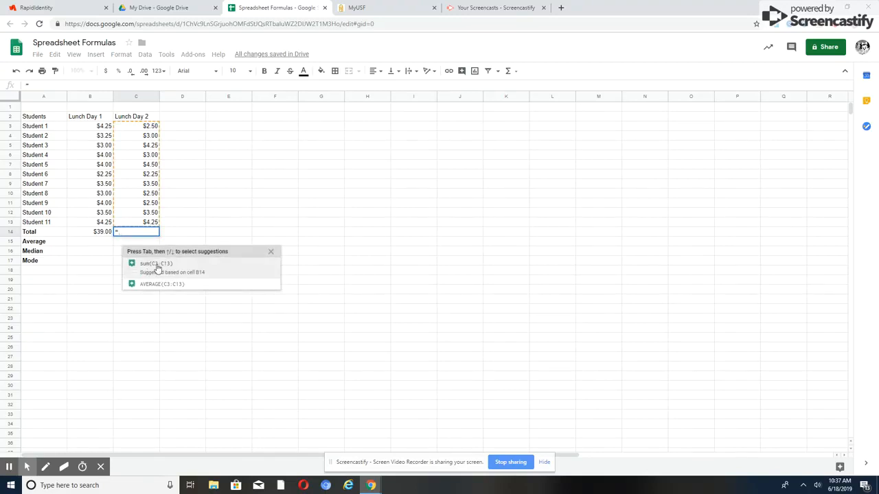
click(156, 267)
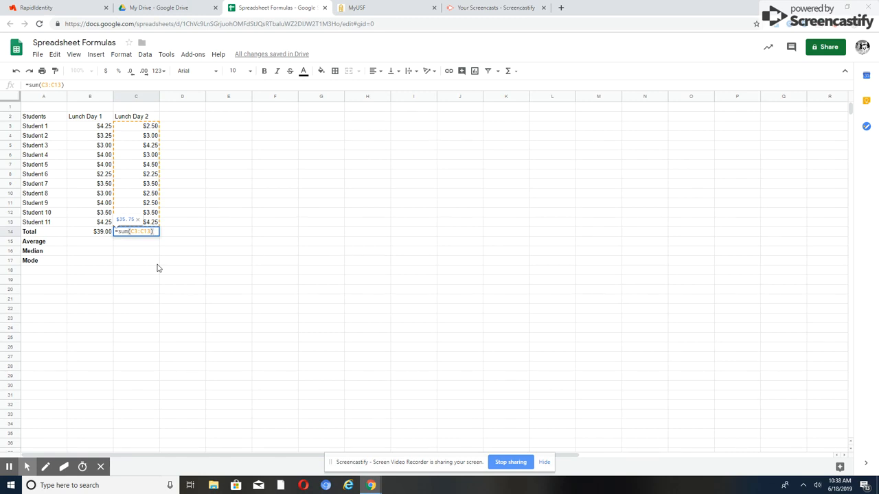
key(Return)
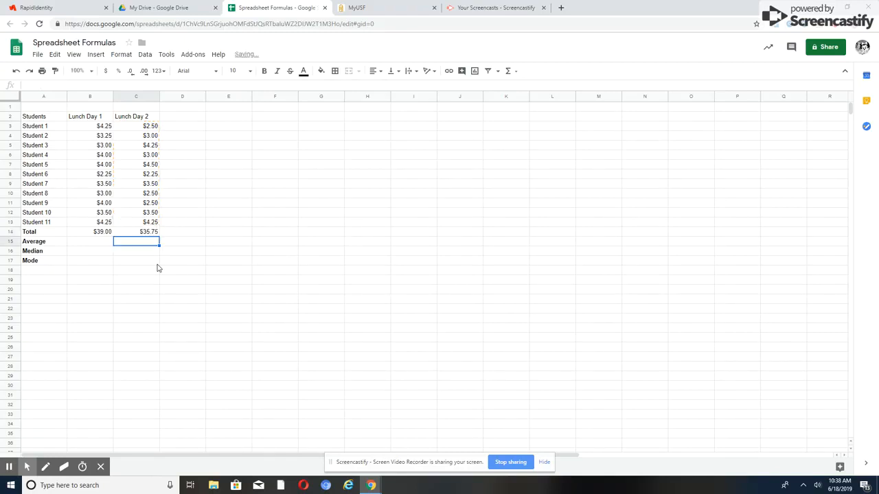
Step: Enter the formula =average(B3:B13) in cell B15 for the Lunch Day 1 average
click(84, 244)
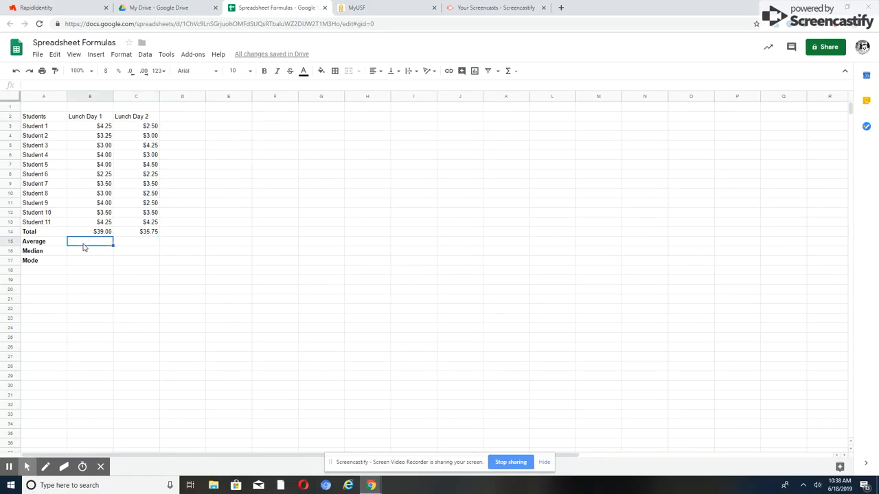
text(=)
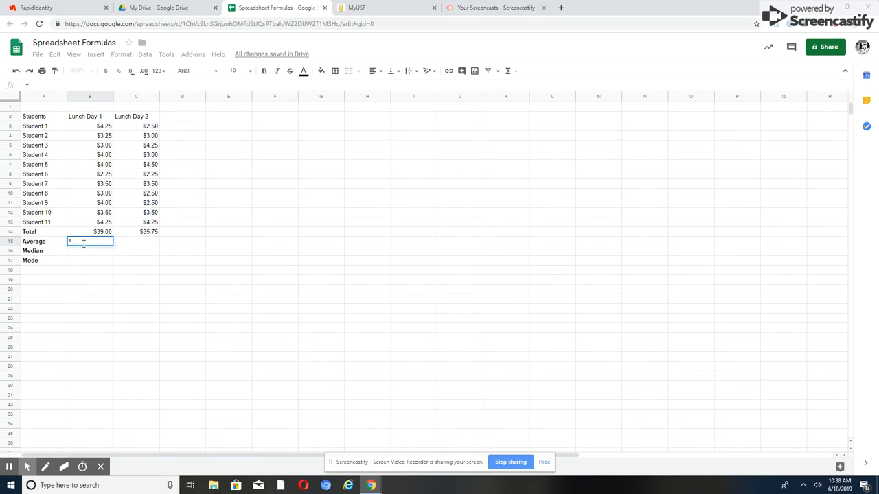
text(a)
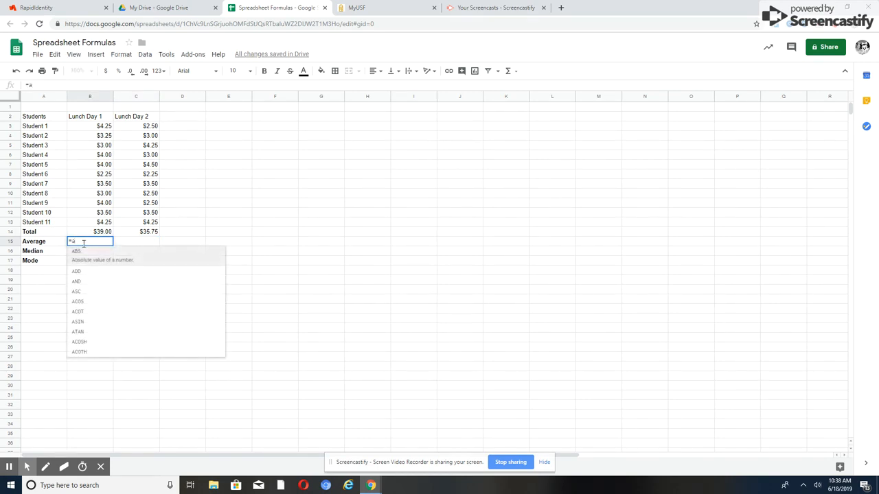
text(verage)
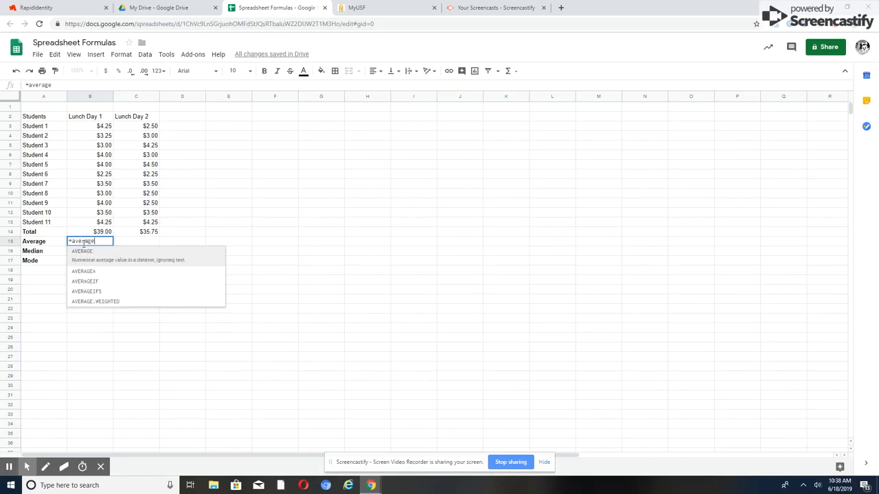
text(()
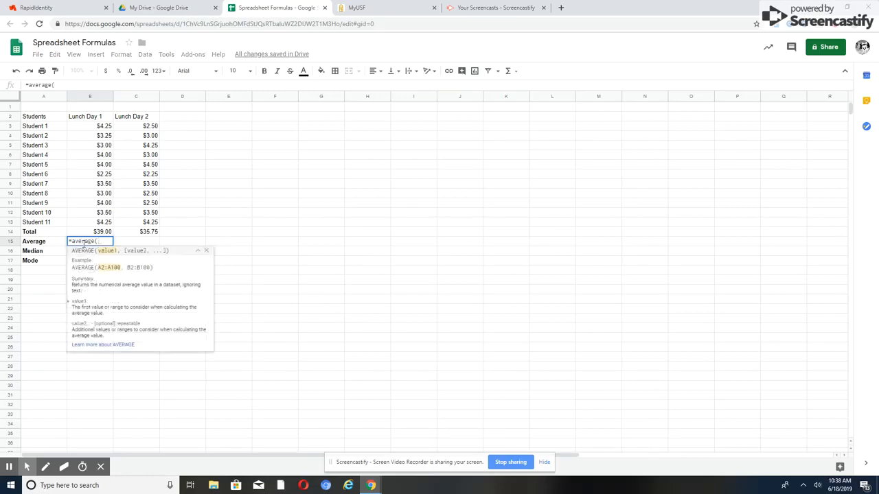
click(83, 128)
drag(83, 134, 94, 221)
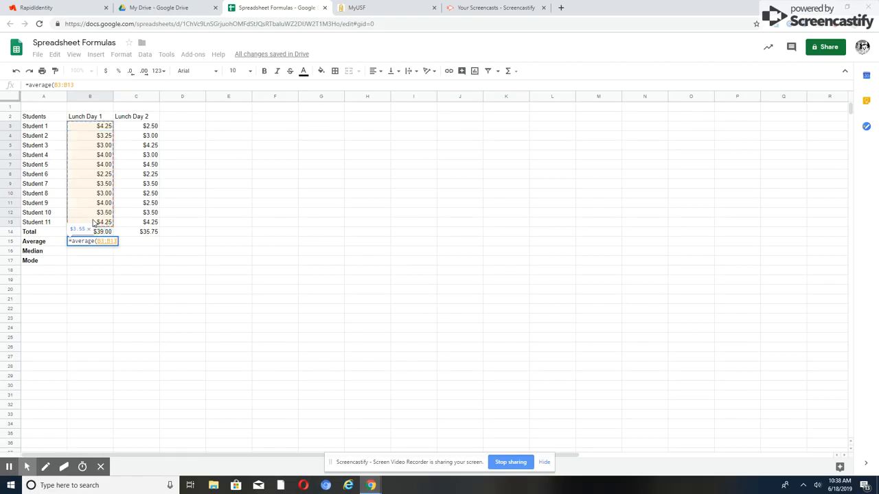
text())
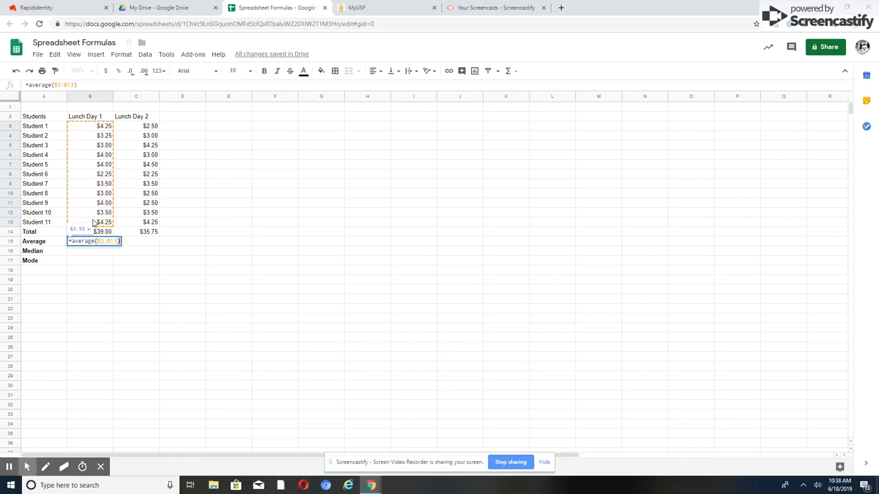
key(Return)
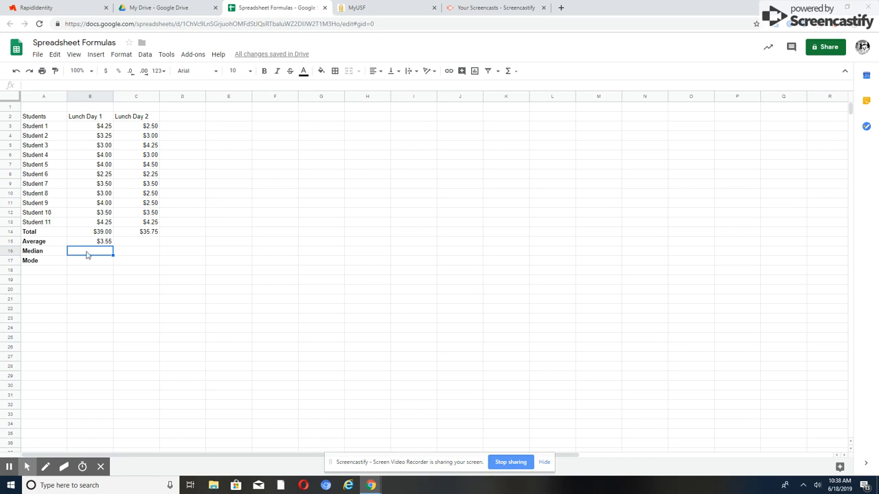
Step: Enter the formula =median(B3:B13) in cell B16 for the Lunch Day 1 median
text(=)
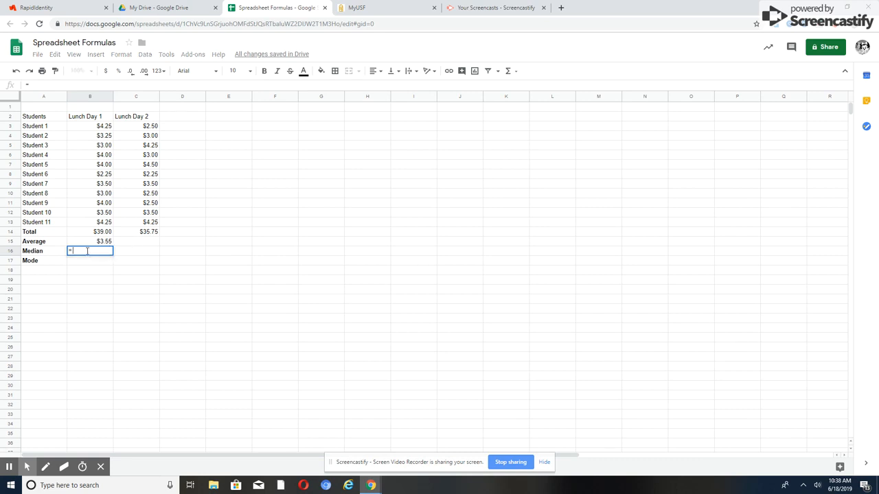
text(median)
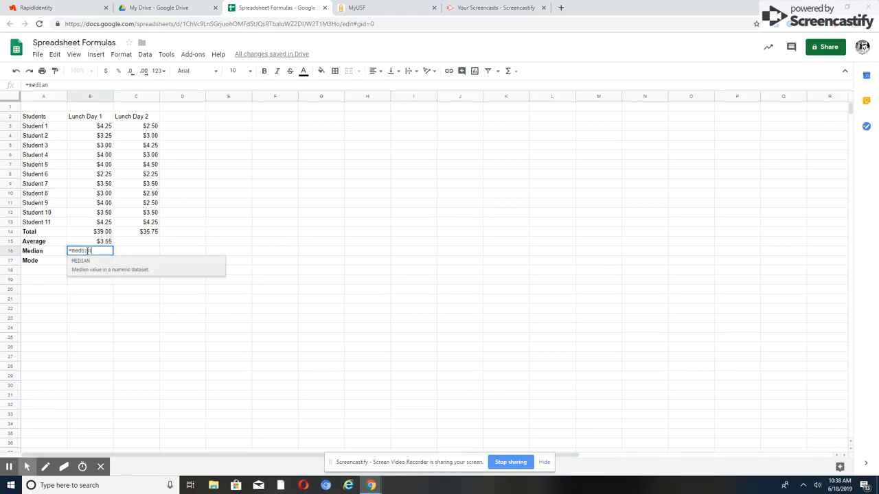
text(()
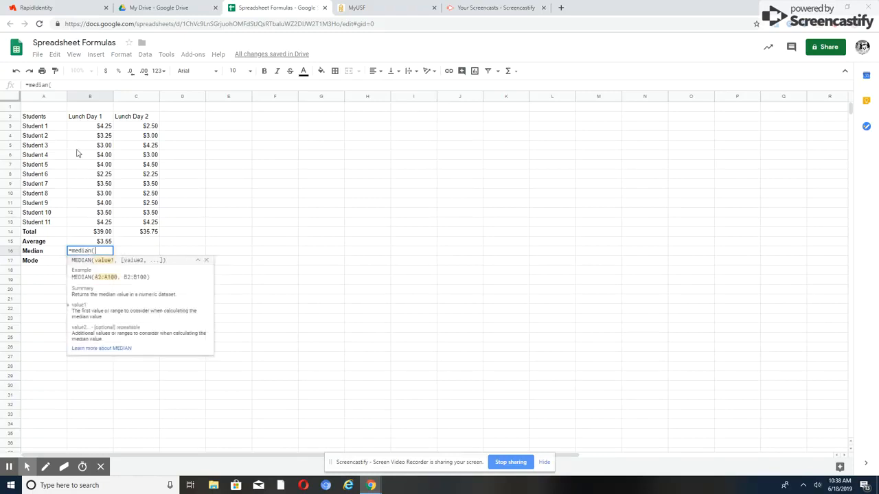
drag(87, 125, 93, 226)
text())
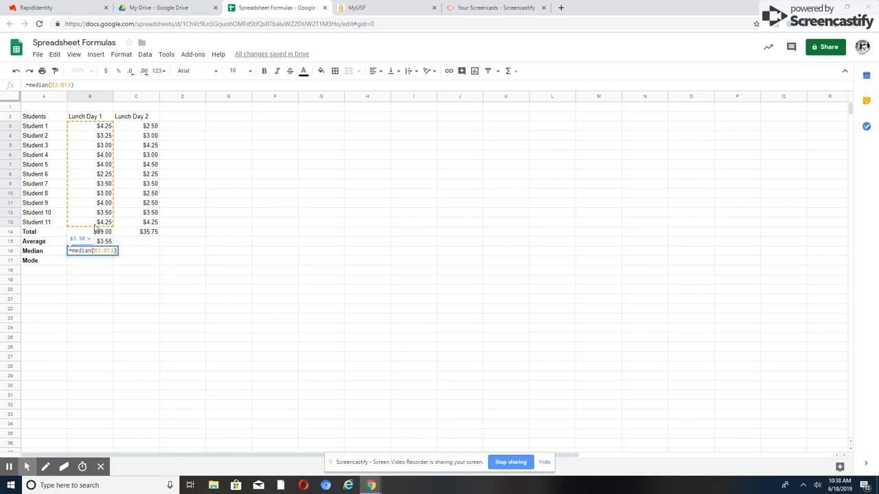
key(Return)
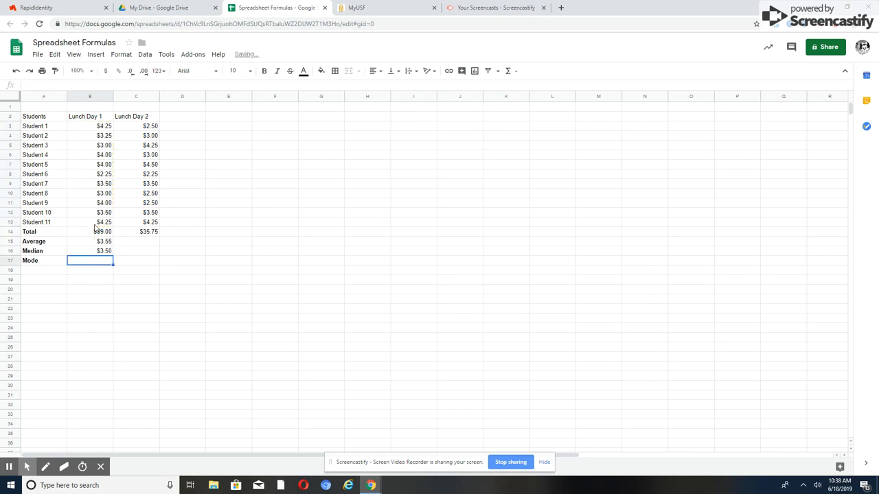
Step: Enter the formula =mode(B3:B13) in cell B17 for the Lunch Day 1 mode
text(=)
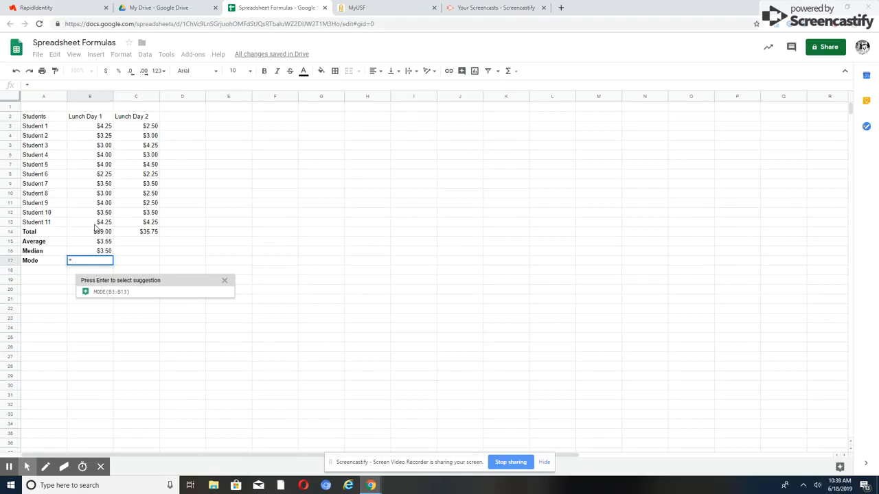
text(mo)
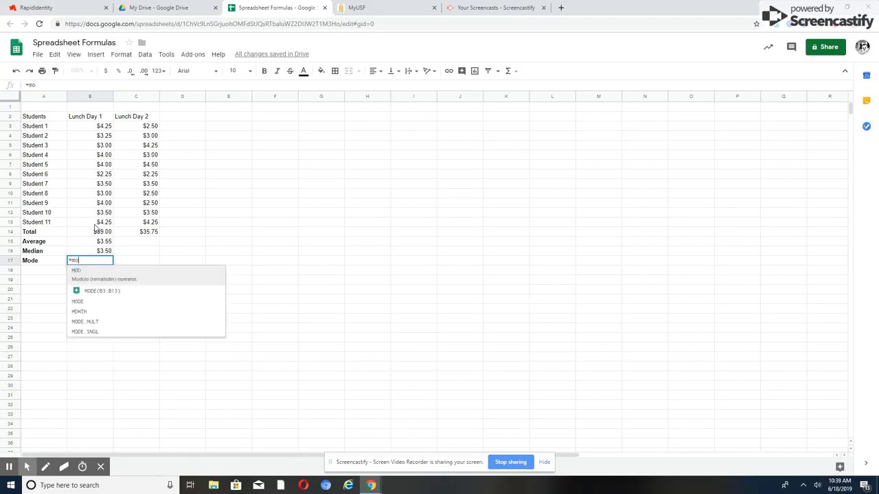
text(de()
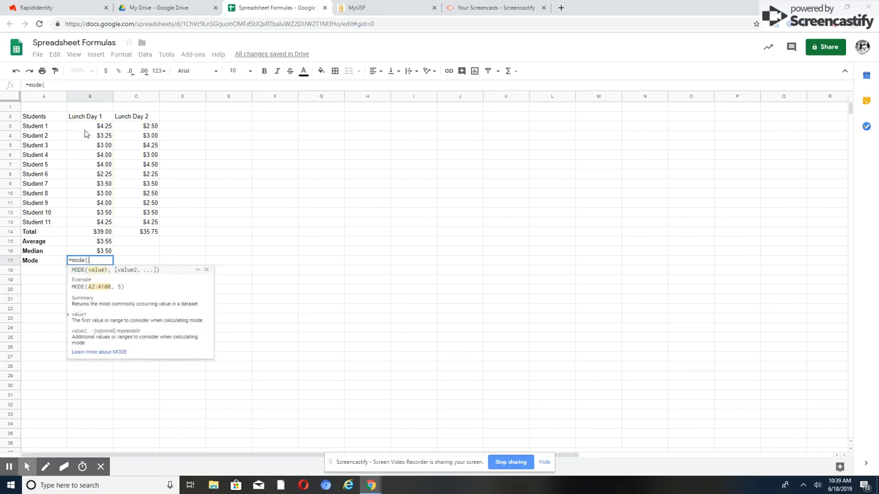
drag(87, 127, 90, 224)
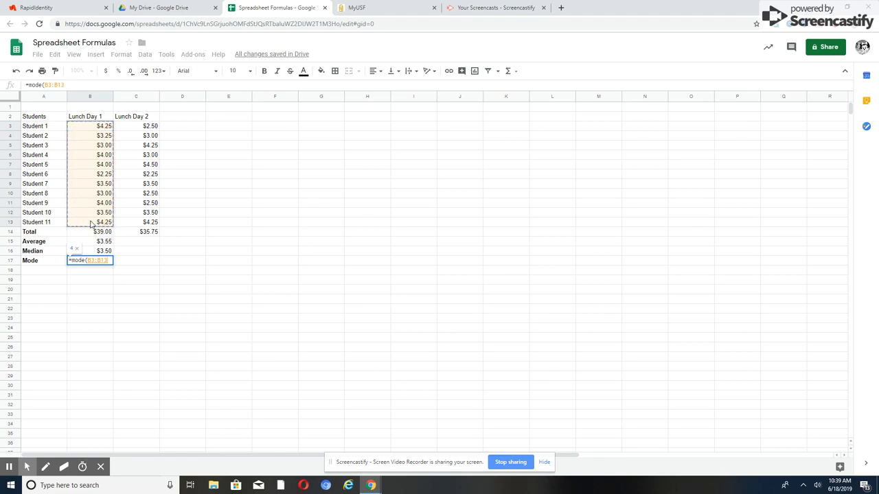
text())
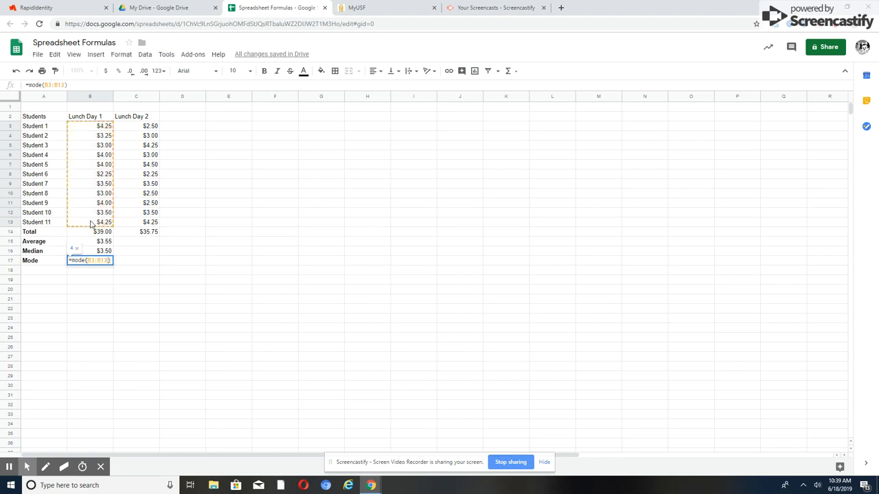
key(Return)
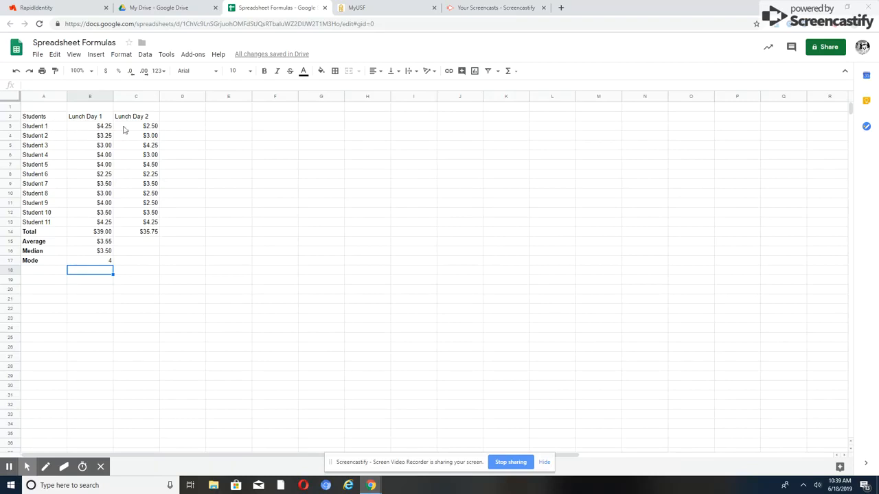
Step: Enter the formula =B3-C3 in cell D3 for Student 1's lunch difference, and check the contents of cells C3 and D3
click(175, 132)
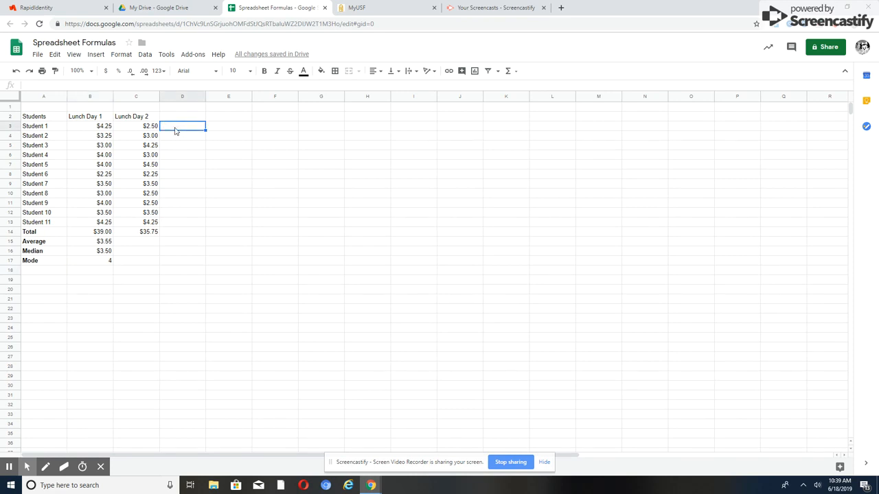
text(=)
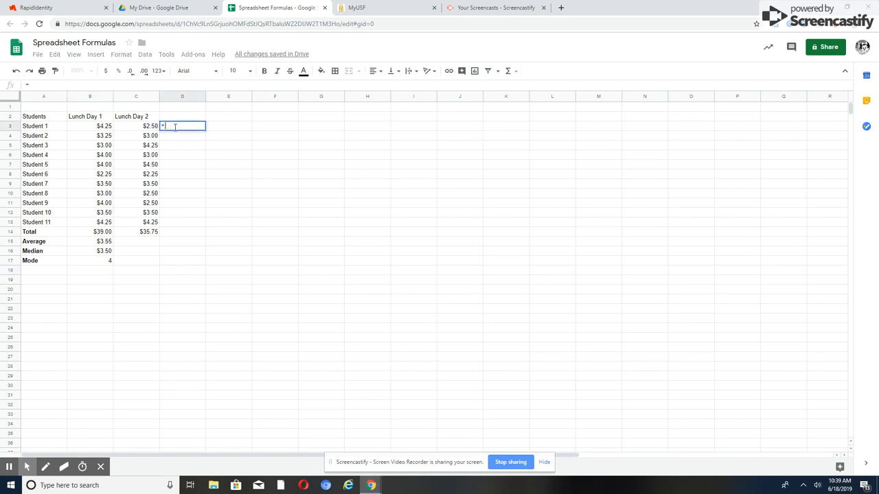
click(85, 130)
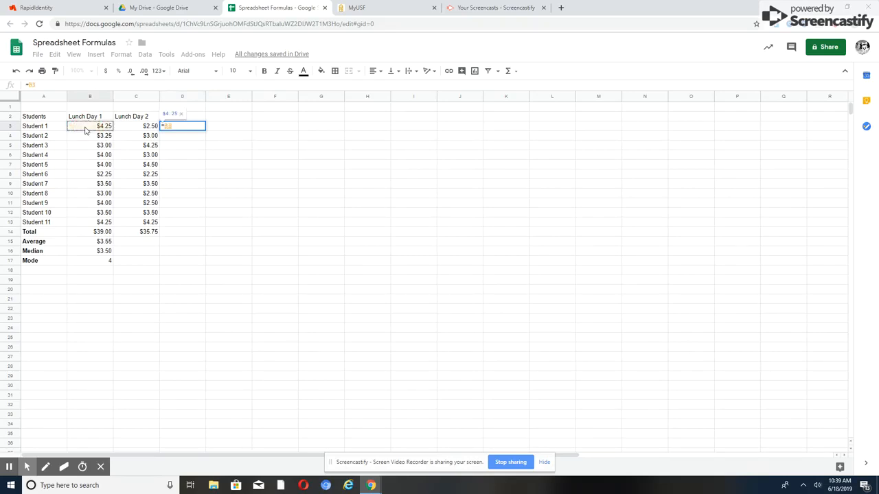
text(-)
click(136, 126)
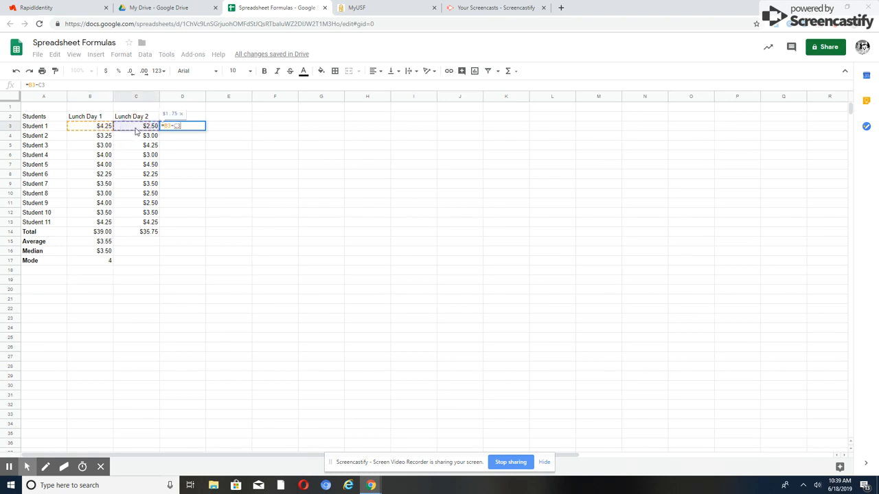
key(Return)
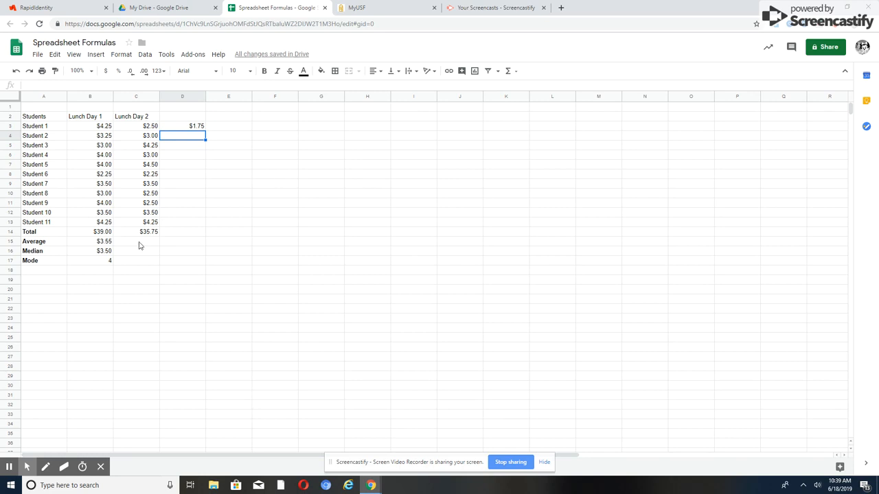
click(138, 128)
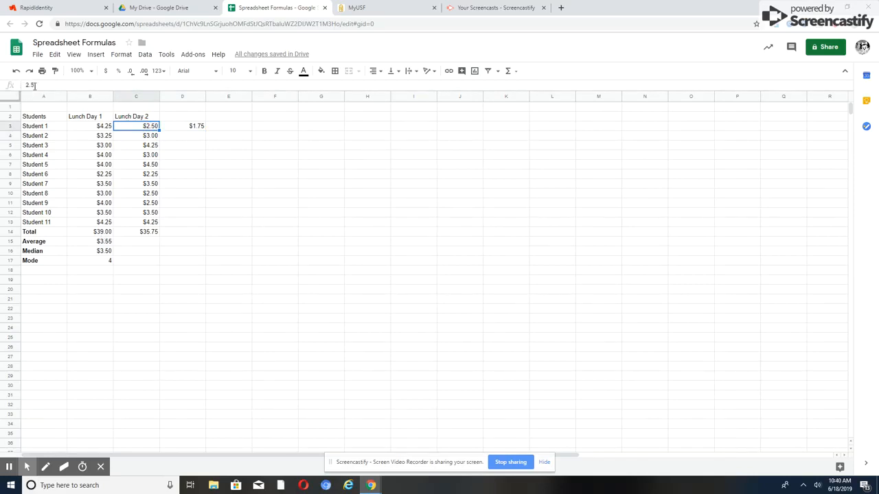
click(177, 129)
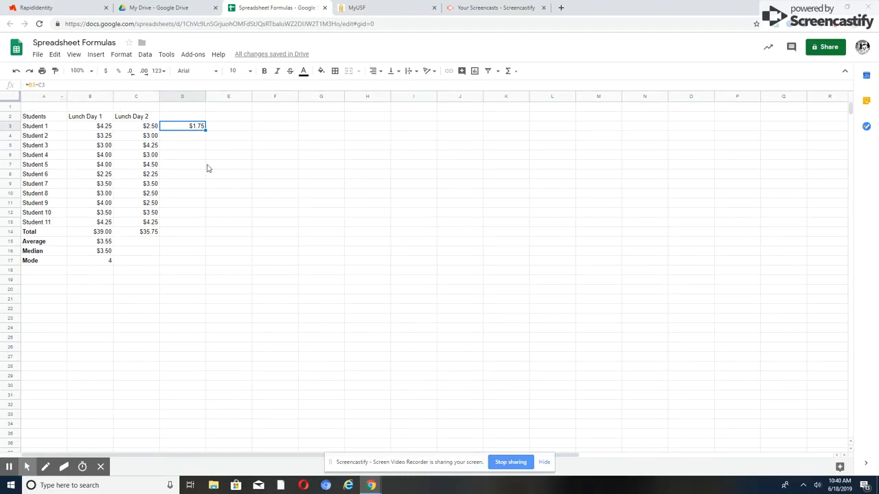
Step: Enter the formula =B4*C4 in cell D4 to multiply Student 2's two lunch amounts
click(186, 138)
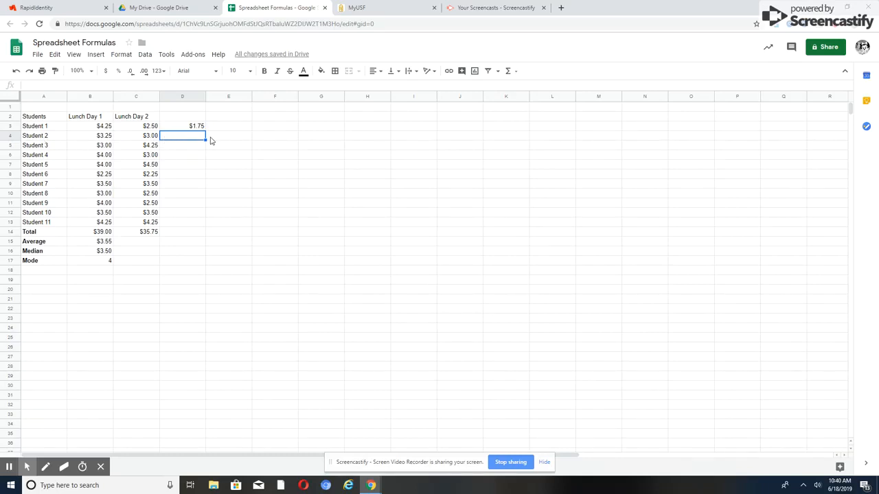
text(=)
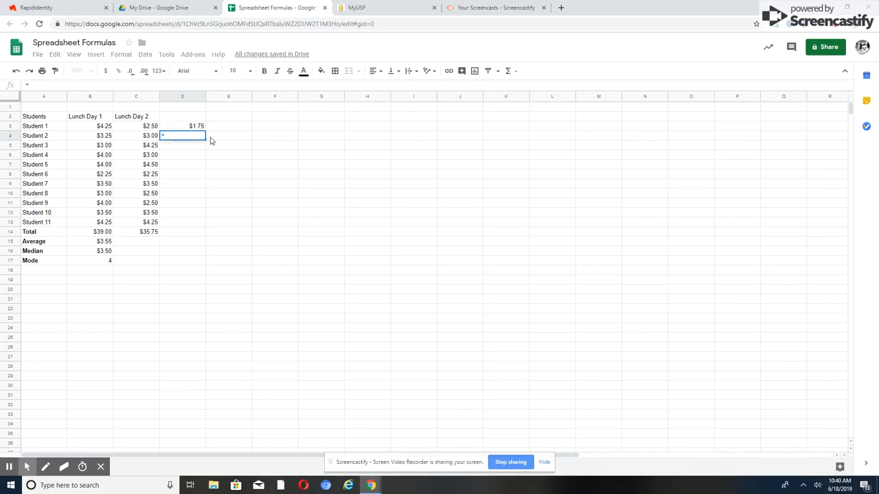
click(91, 140)
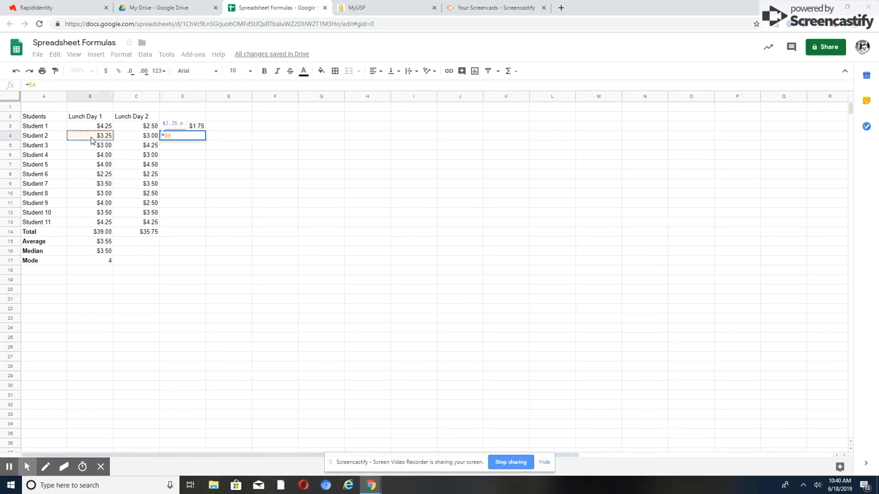
text(*)
click(129, 139)
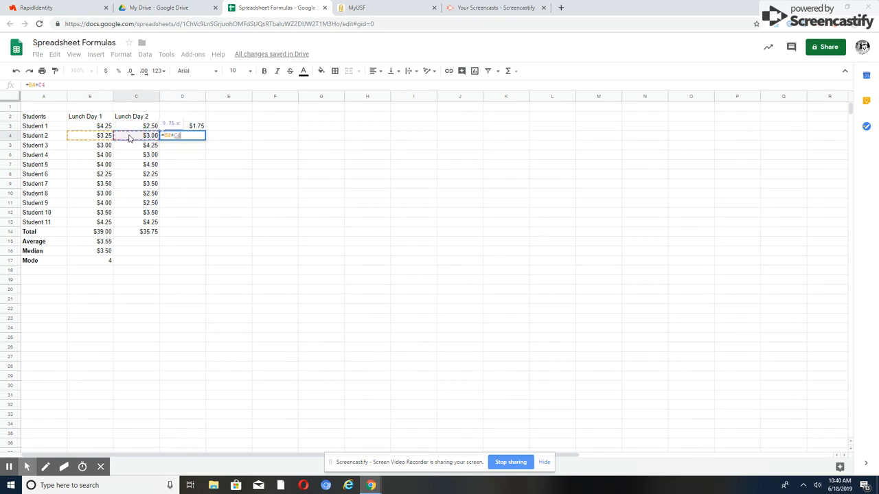
key(Return)
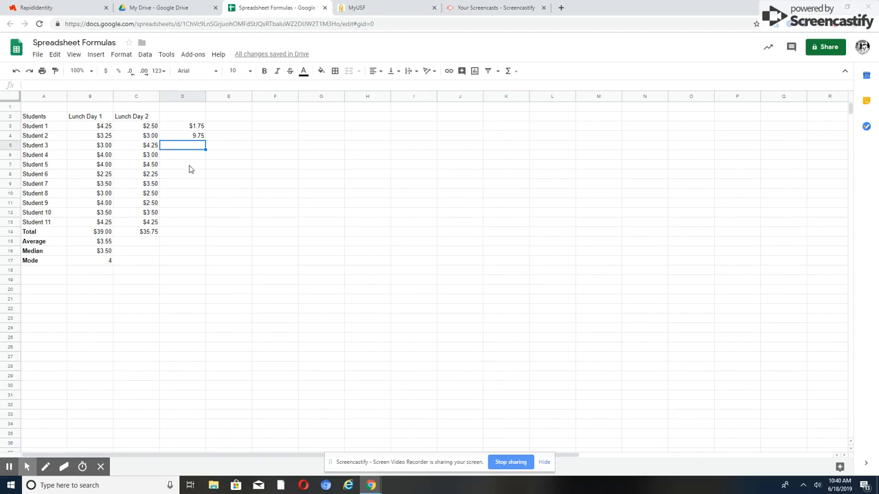
Step: Enter the formula =B5/C5 in cell D5 to divide Student 3's Lunch Day 1 amount by the Lunch Day 2 amount
text(=)
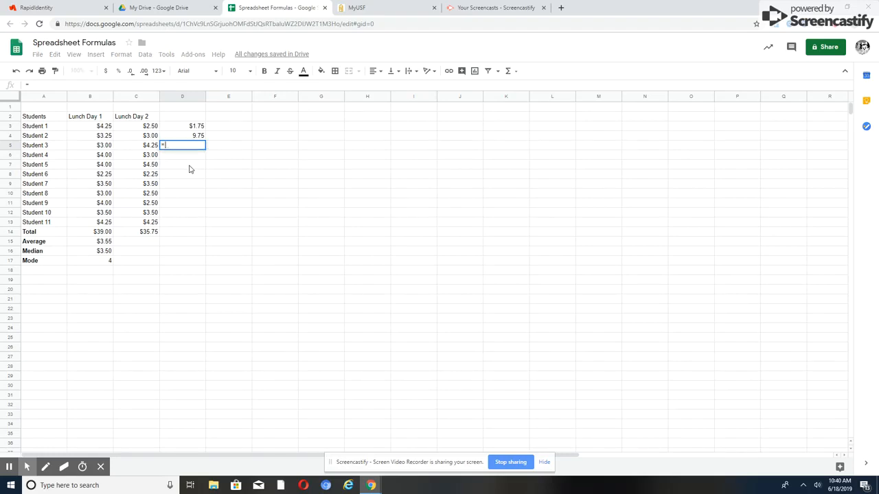
click(100, 146)
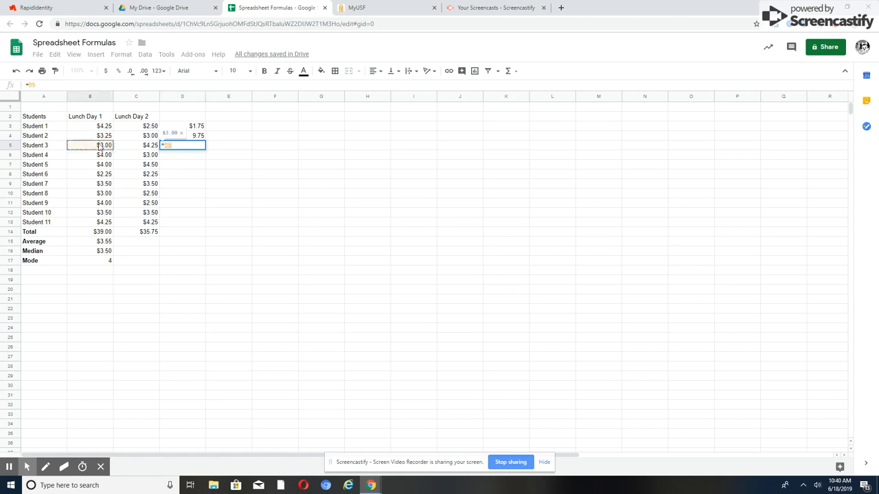
text(/)
click(134, 149)
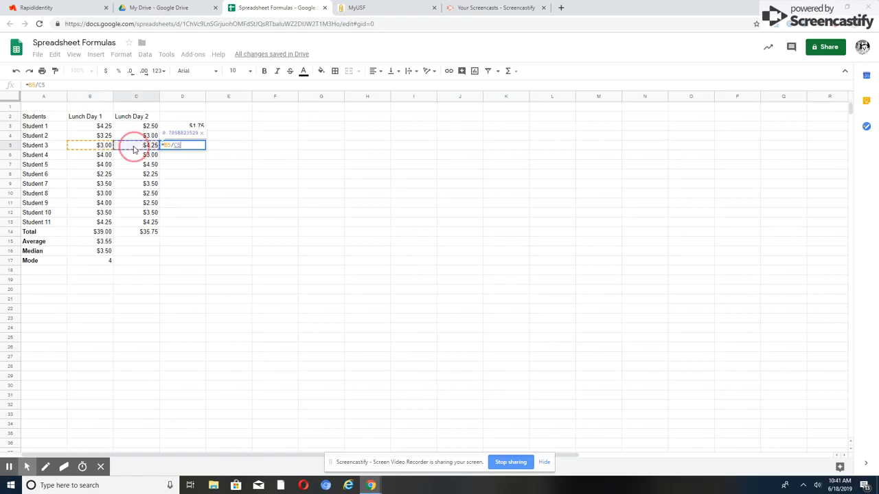
key(Return)
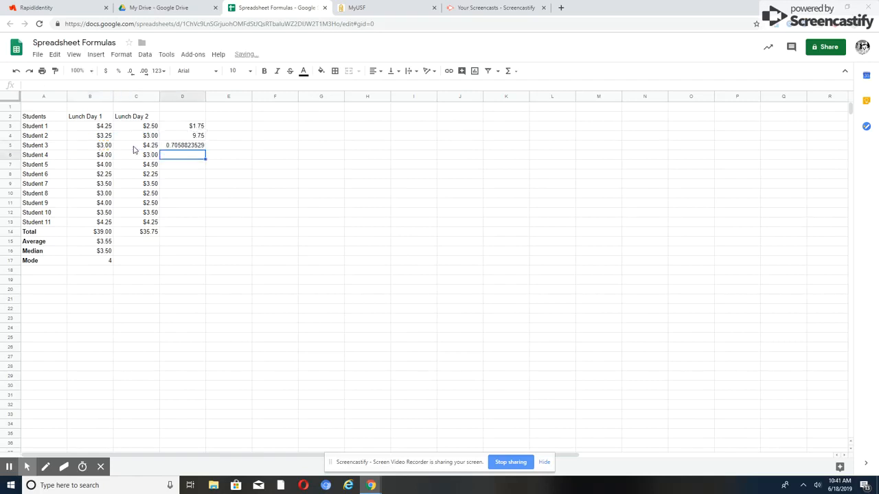